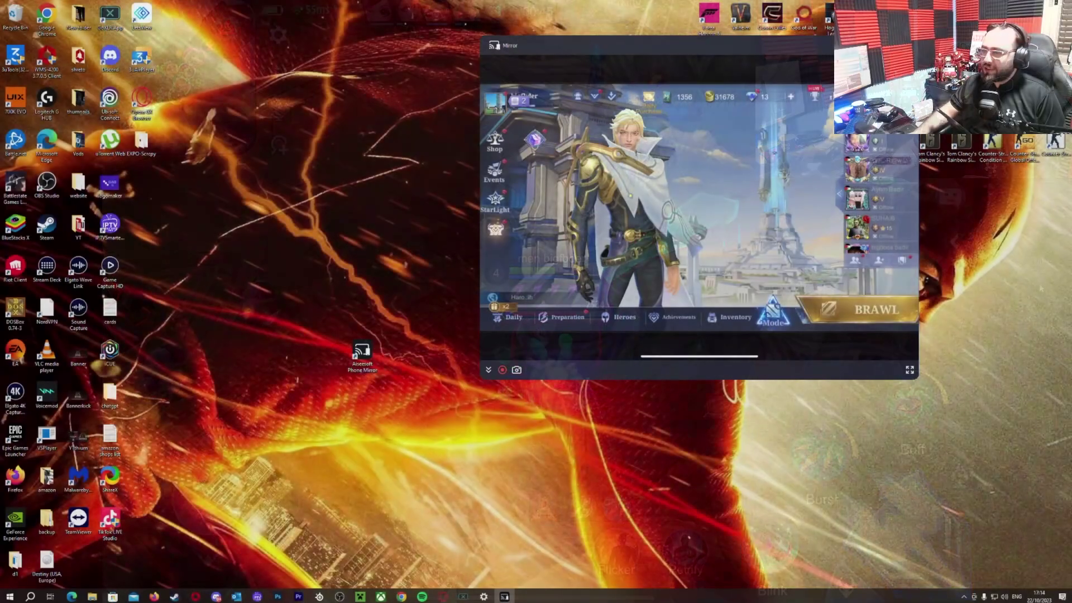
Step: Close the mirroring window, exit Aiseesoft Phone Mirror completely, and move its desktop shortcut below the TeamViewer icon
key("alt+F4")
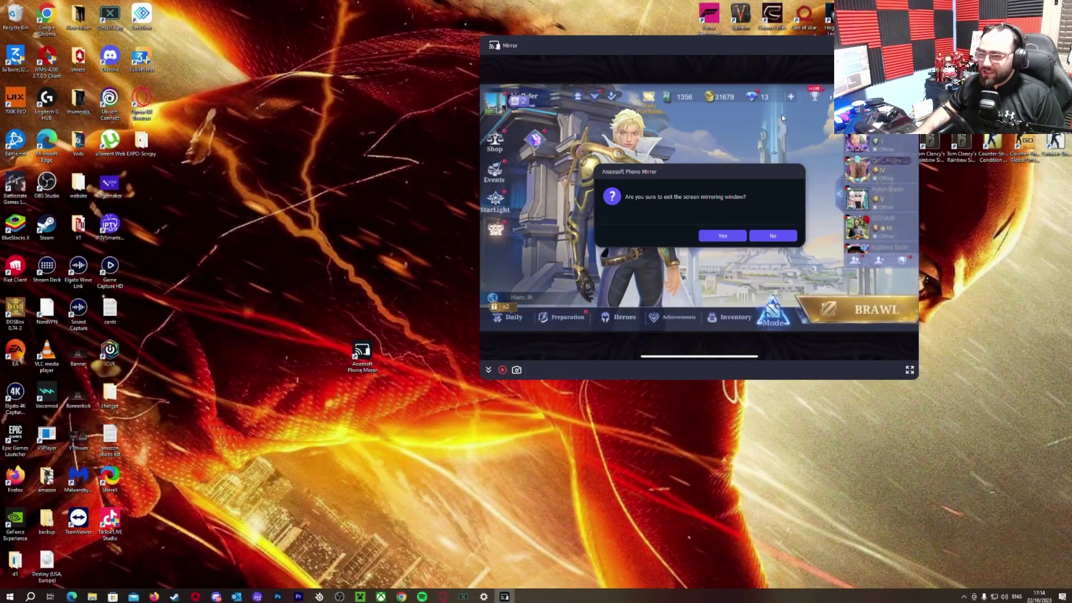
left_click(741, 231)
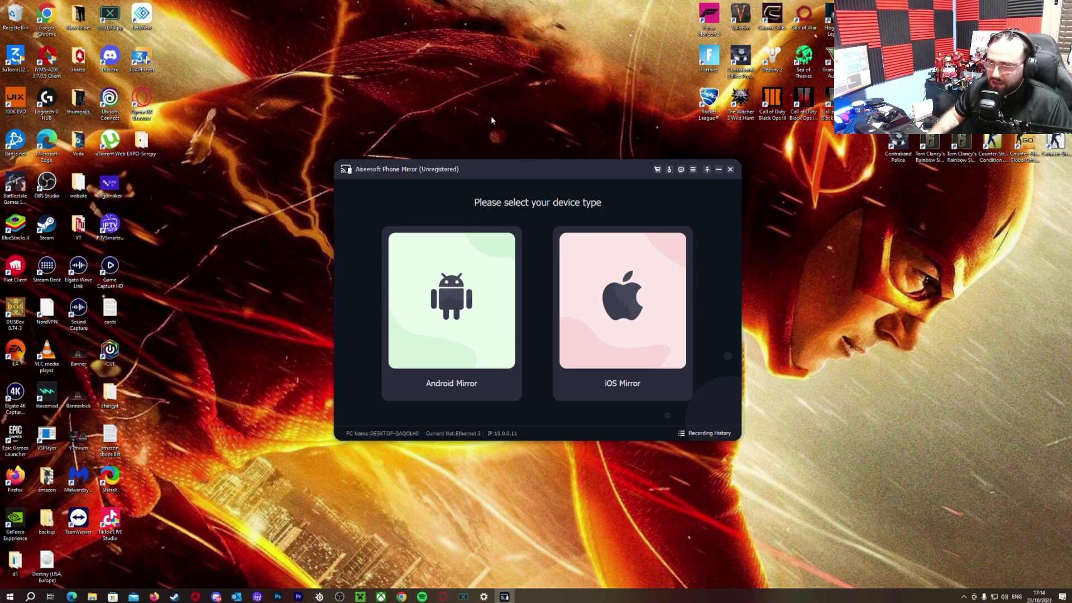
right_click(504, 597)
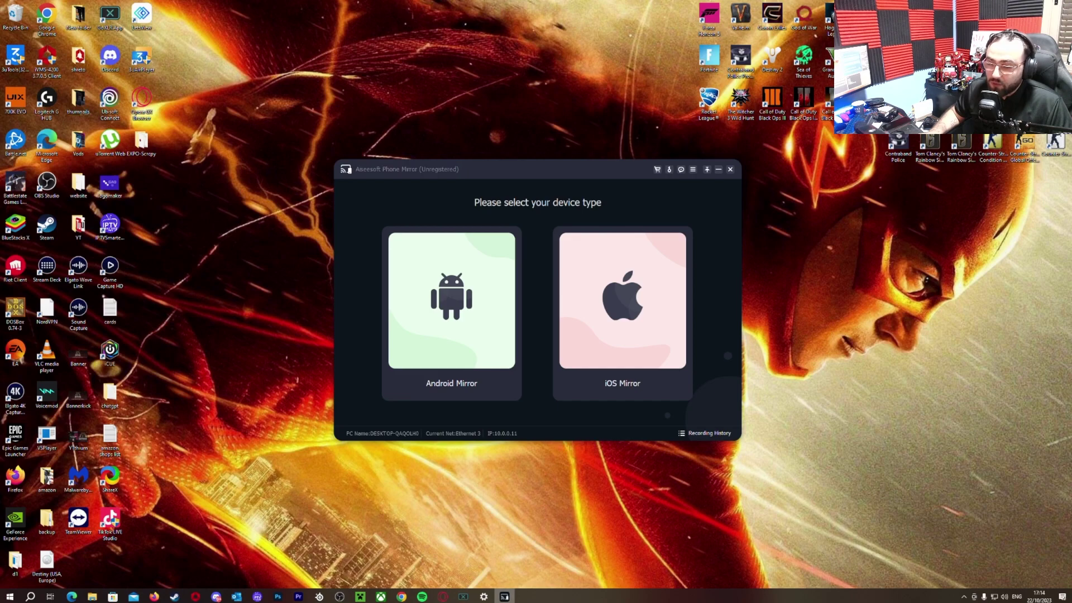
left_click(745, 196)
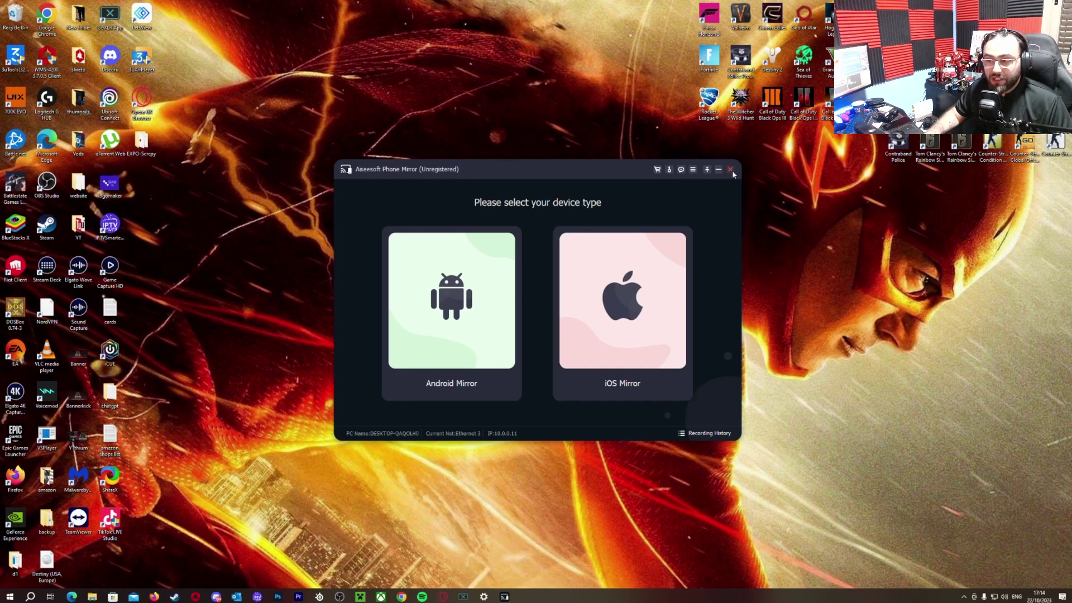
left_click(731, 170)
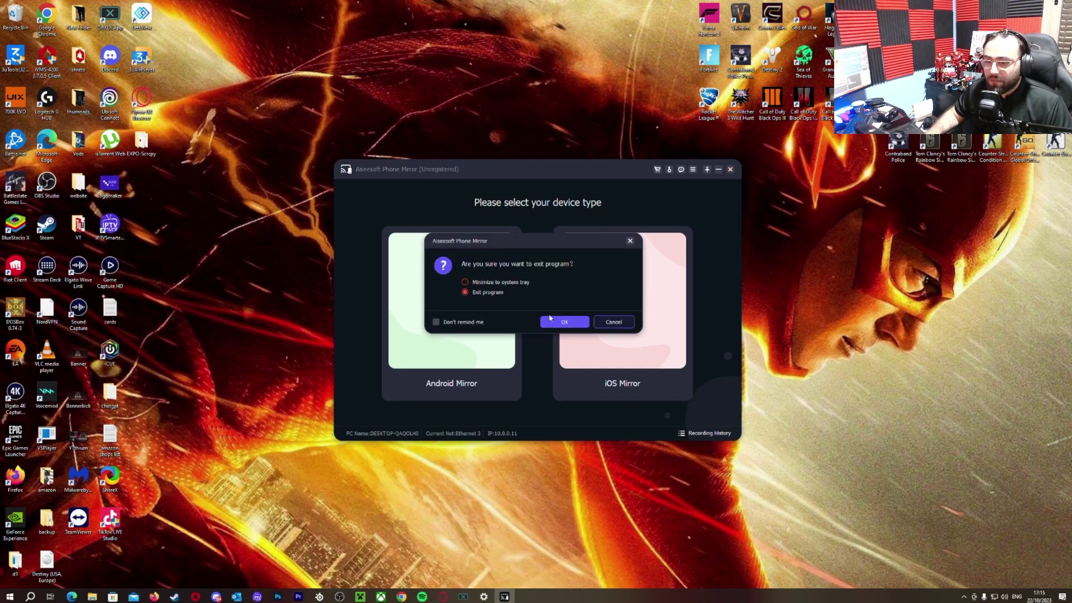
left_click(551, 320)
left_click_drag(362, 352, 78, 567)
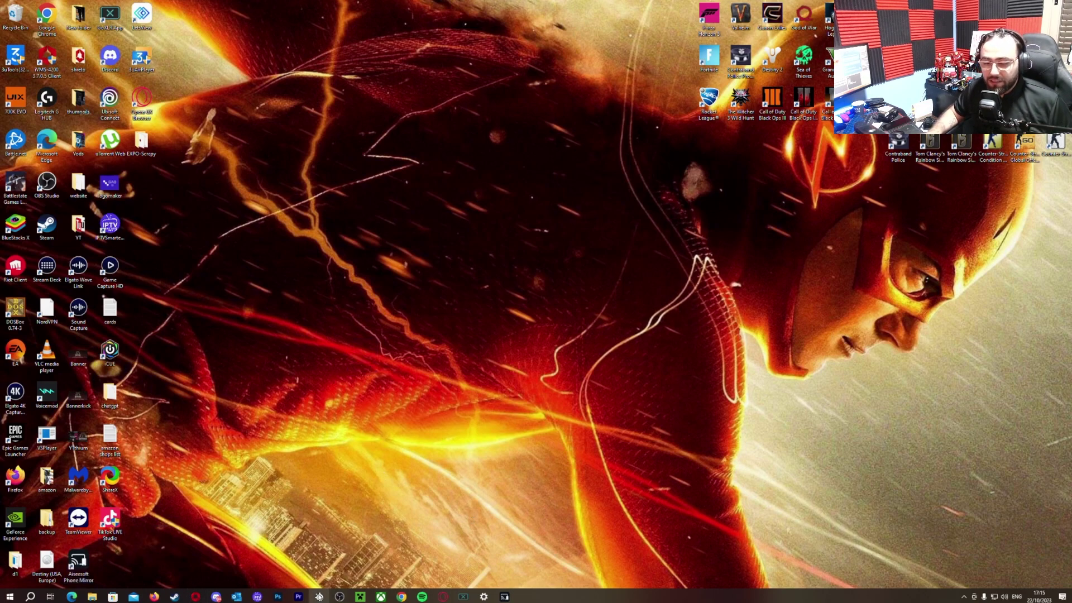
Step: Review the Coolmuster guide in Chrome on mirroring an iPad to PC, including the Phone Mirror features and download section
left_click(399, 598)
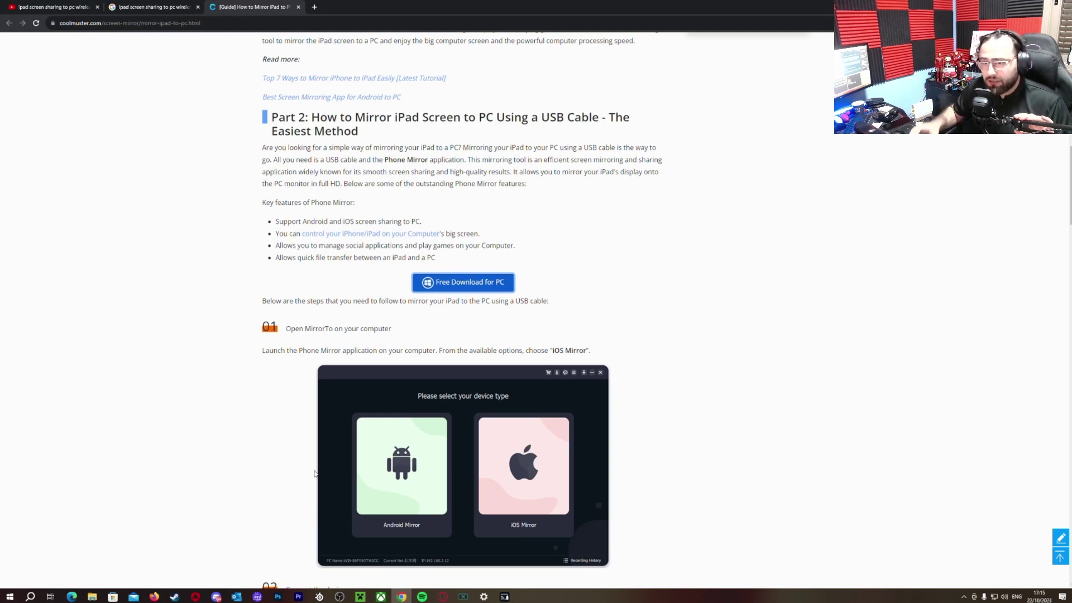
scroll(665, 407, "up", 10)
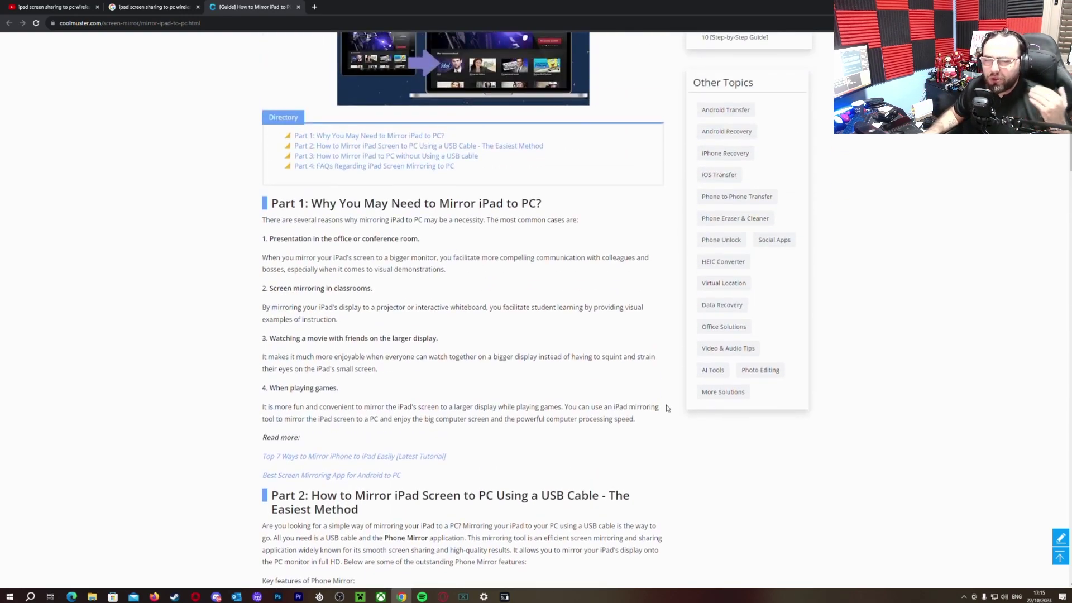
scroll(666, 409, "up", 3)
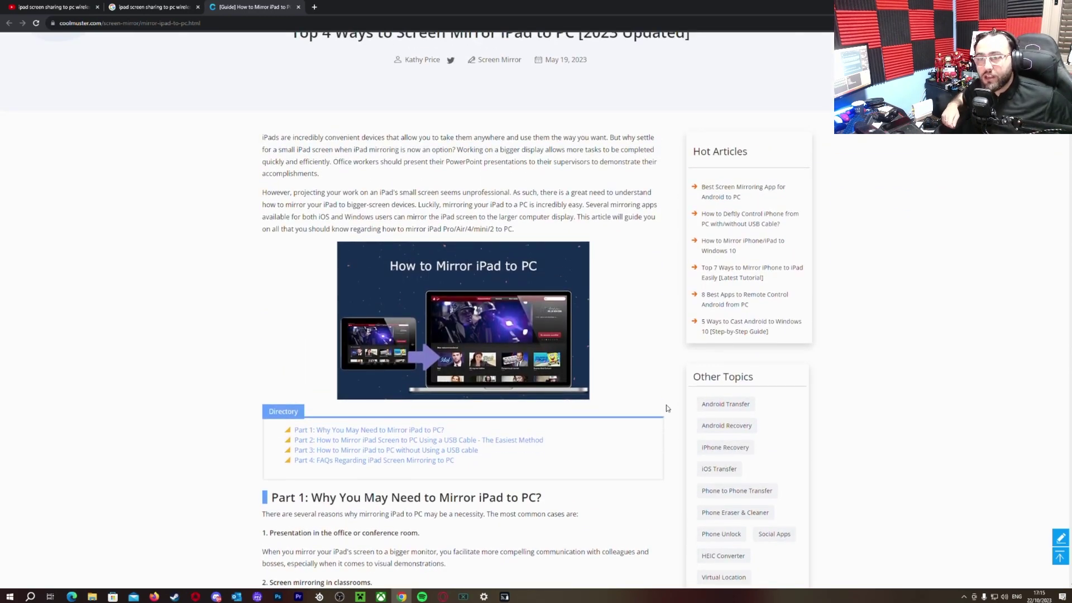
scroll(666, 408, "down", 8)
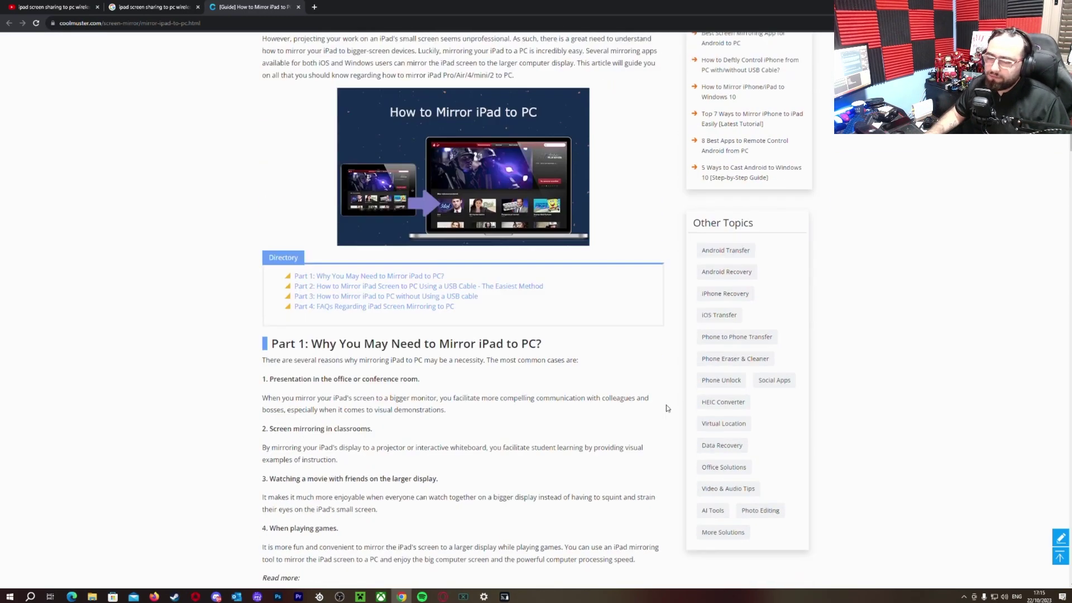
scroll(666, 409, "up", 1)
scroll(666, 408, "down", 6)
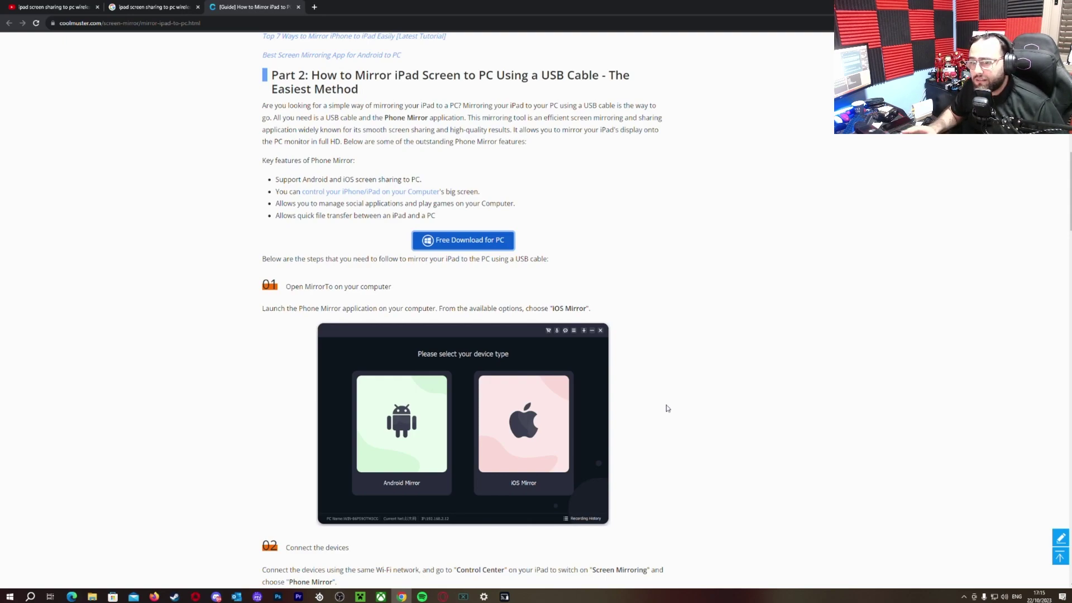
scroll(666, 408, "up", 7)
scroll(666, 408, "down", 4)
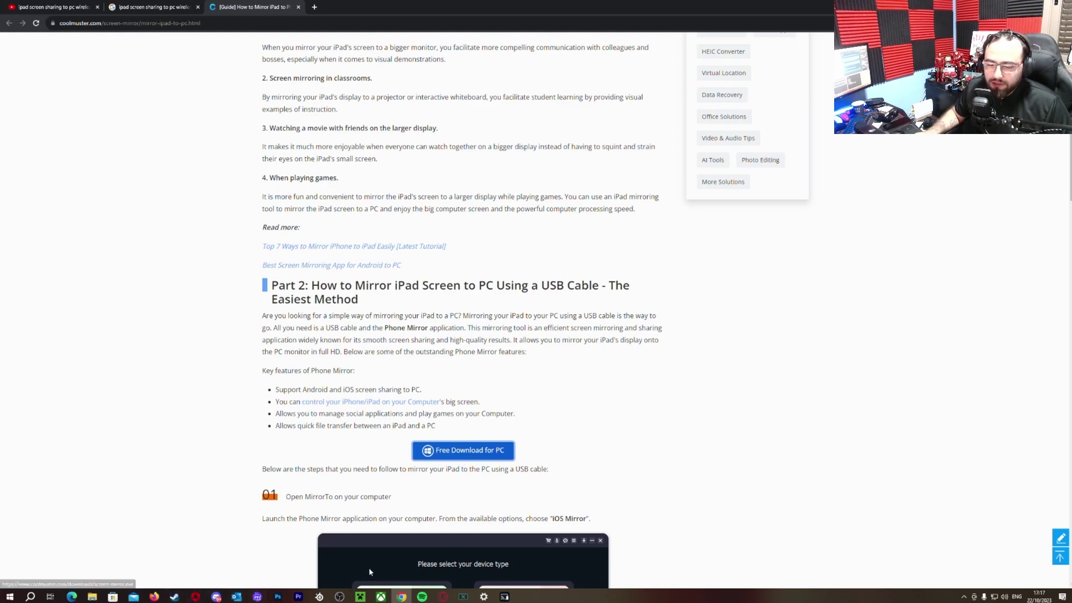
left_click(402, 597)
Step: Launch TikTok LIVE Studio, allowing it to make changes to the device and granting firewall access on public networks
double_click(110, 522)
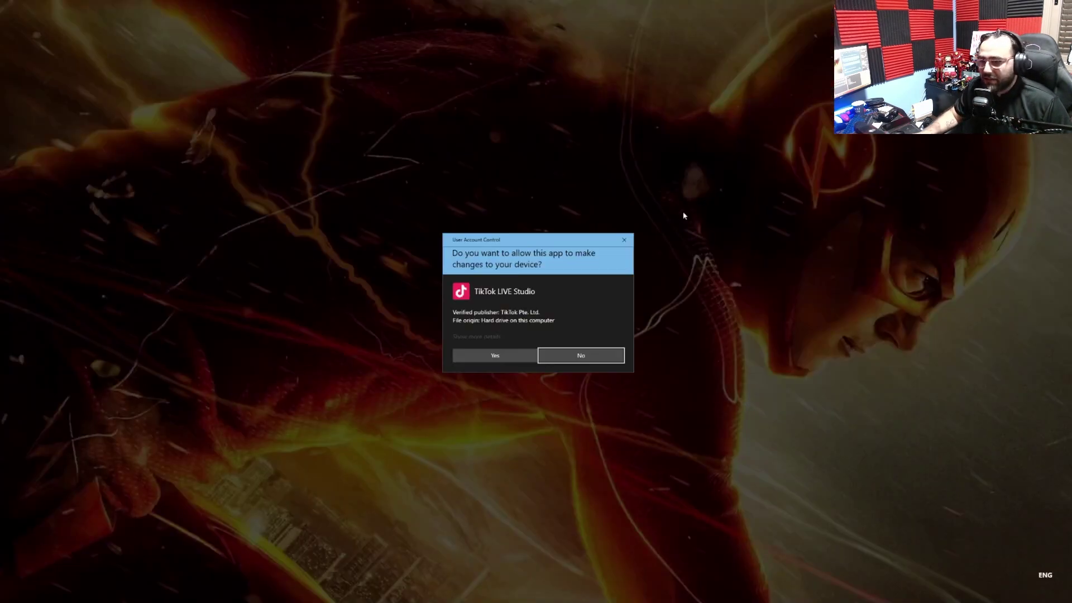
left_click(494, 358)
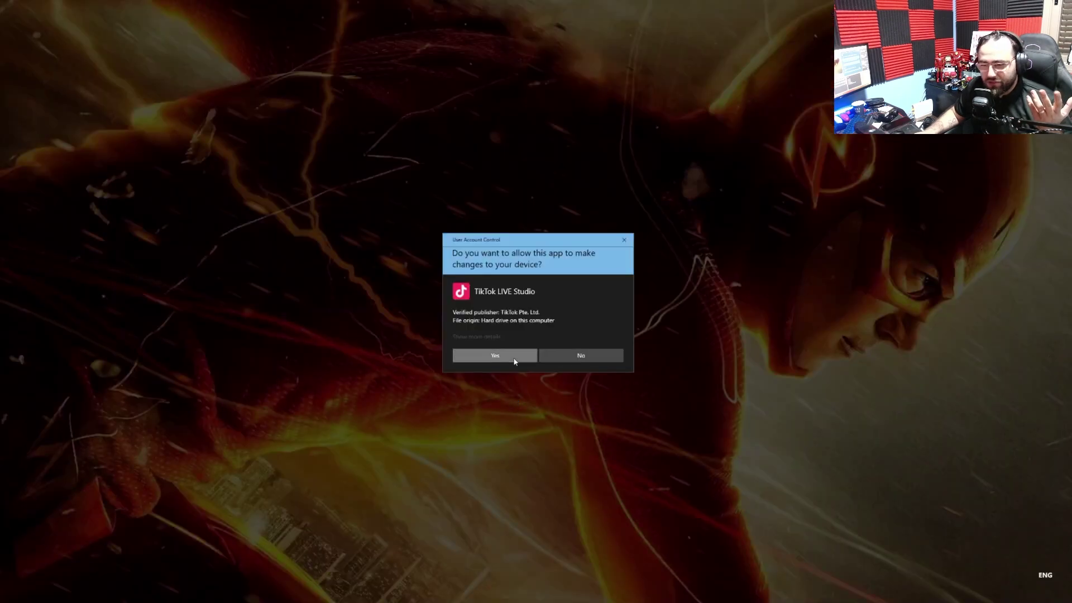
left_click(514, 357)
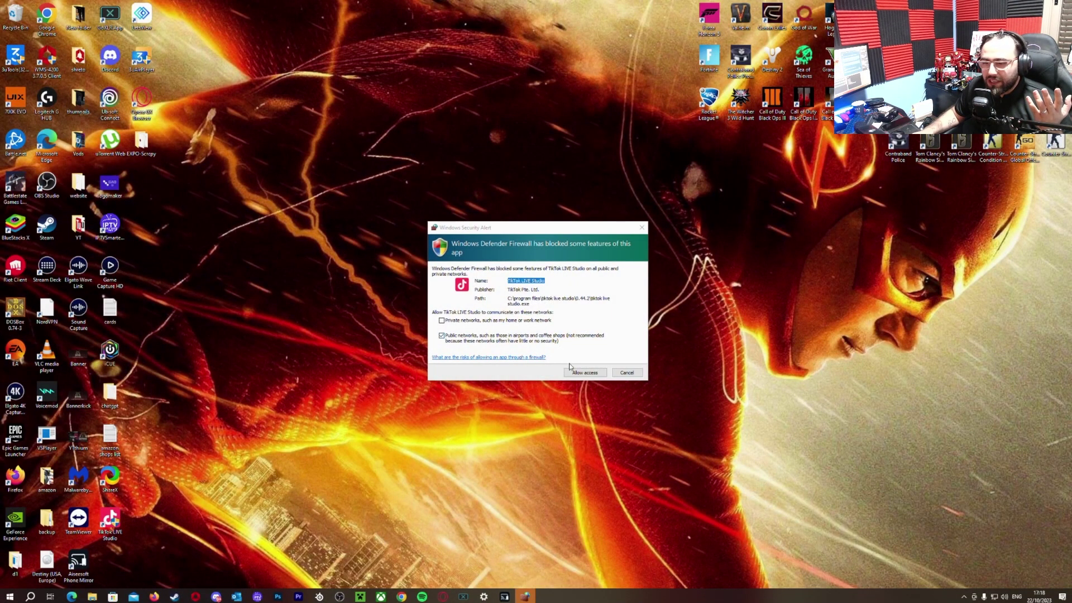
left_click(578, 373)
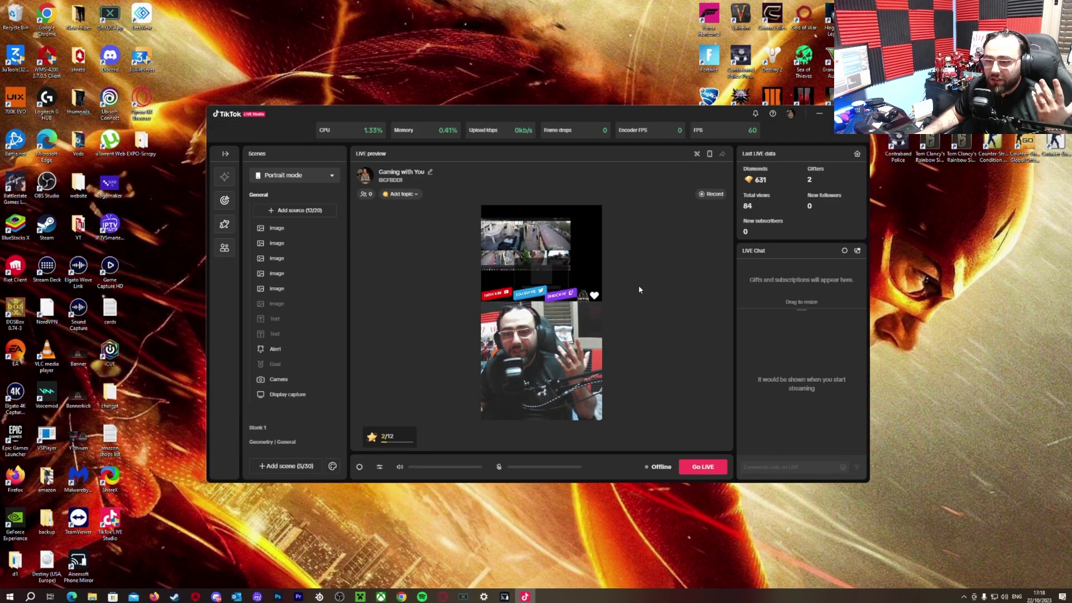
Step: Hide the Display capture source in the portrait General scene
left_click(323, 398)
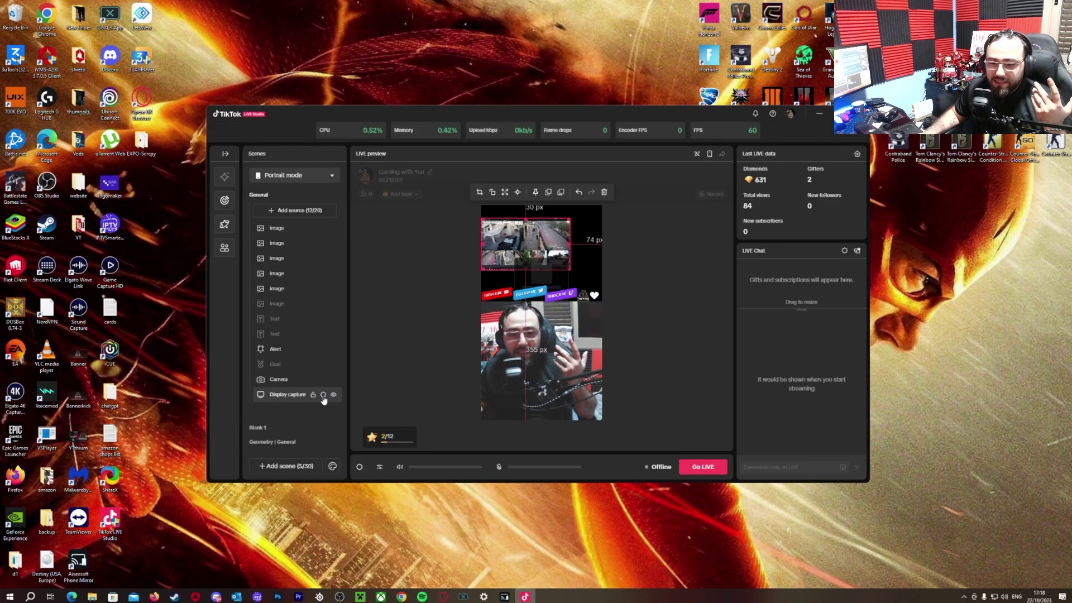
left_click(323, 398)
left_click(715, 273)
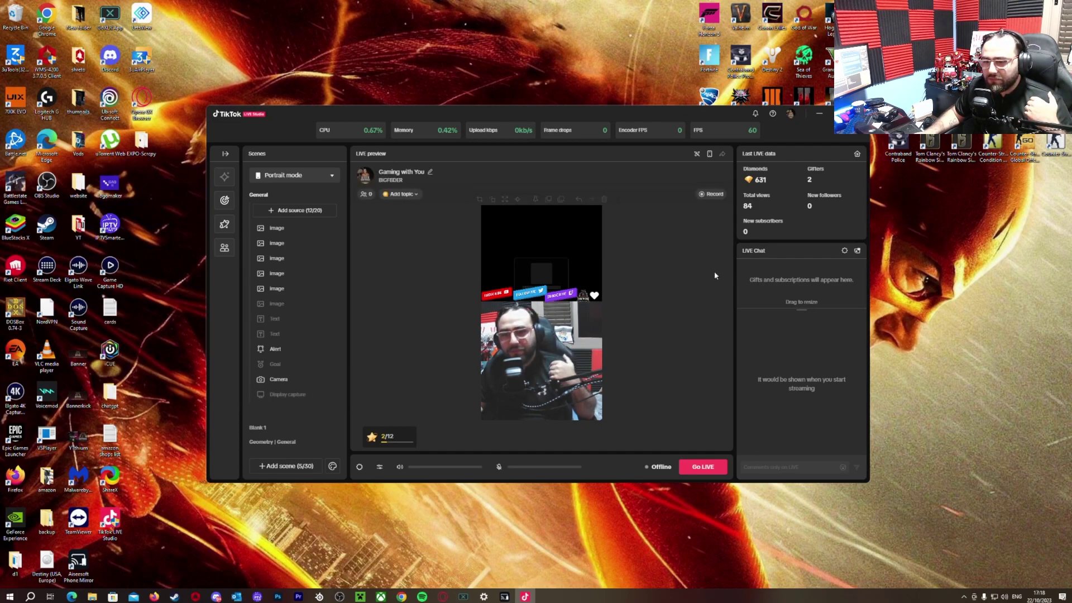
mouse_move(305, 397)
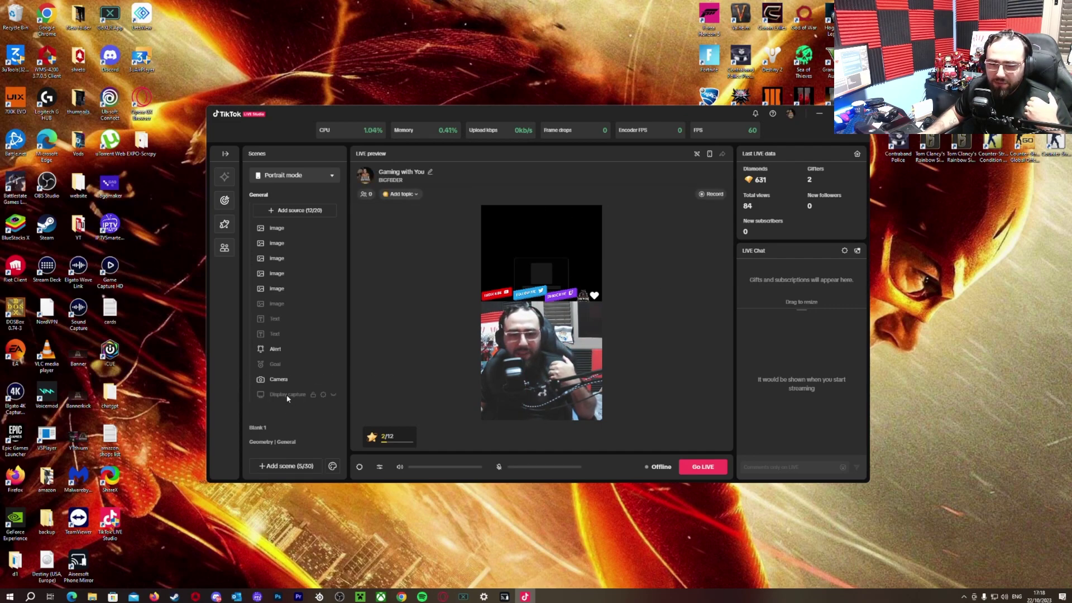
Step: Look through the source types that can be added to the scene, and exit LIVE Studio without adding one
left_click(305, 210)
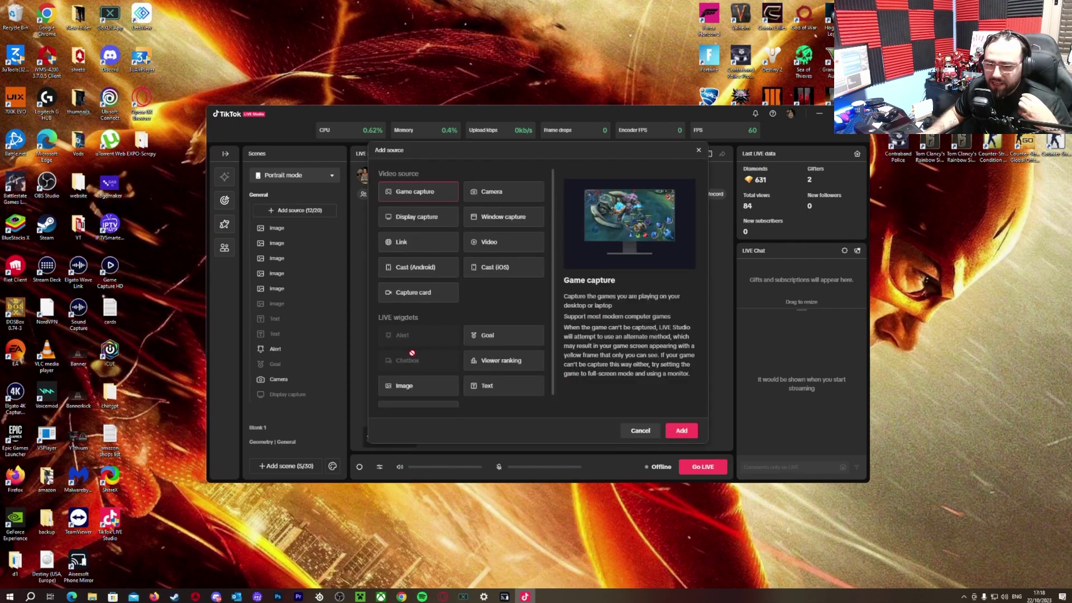
scroll(507, 281, "down", 1)
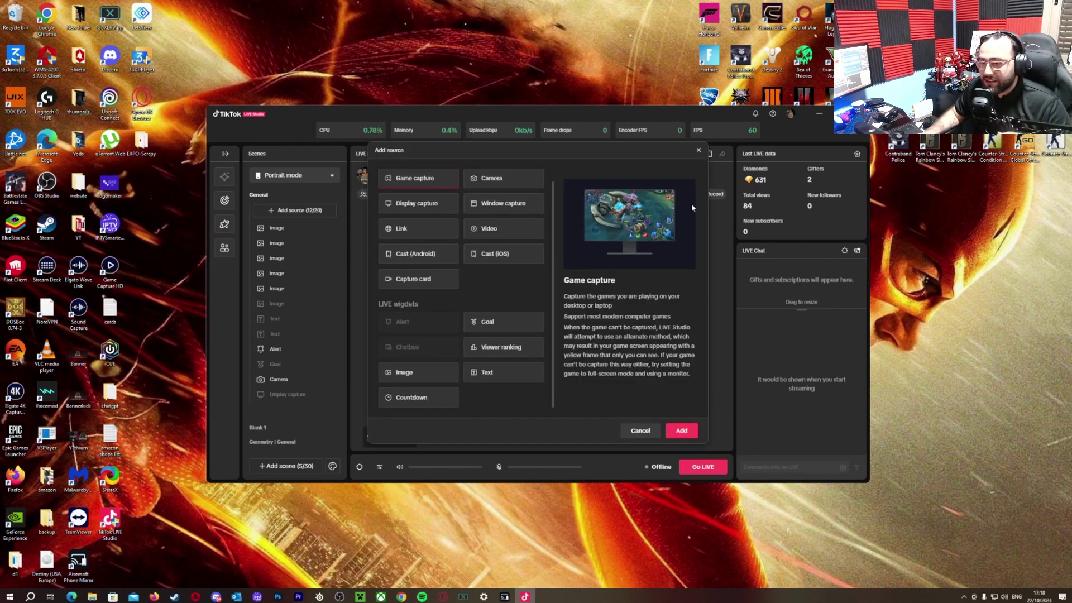
left_click(699, 150)
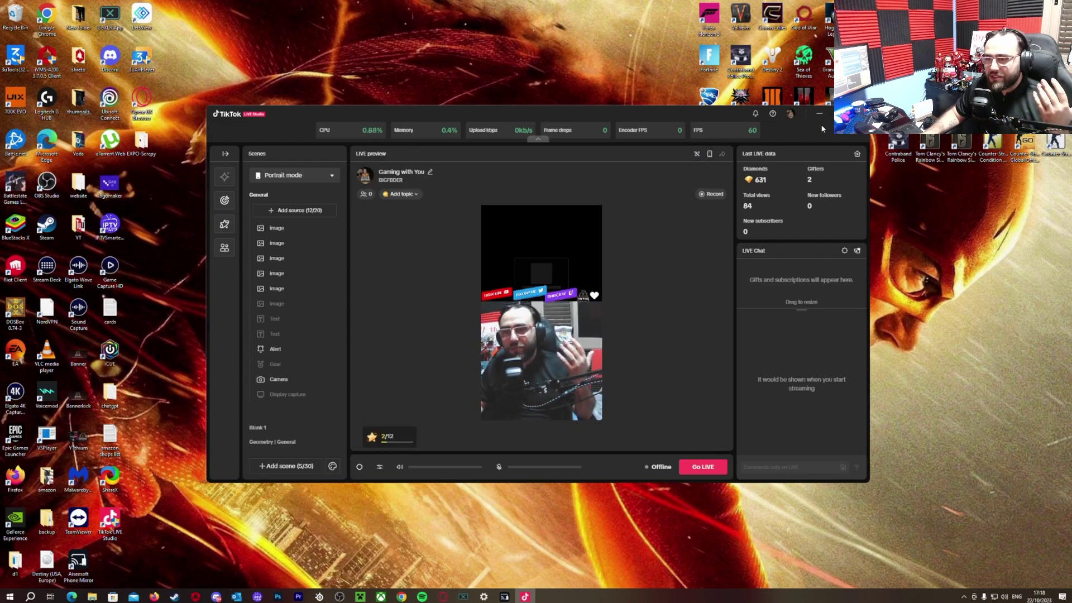
left_click(850, 113)
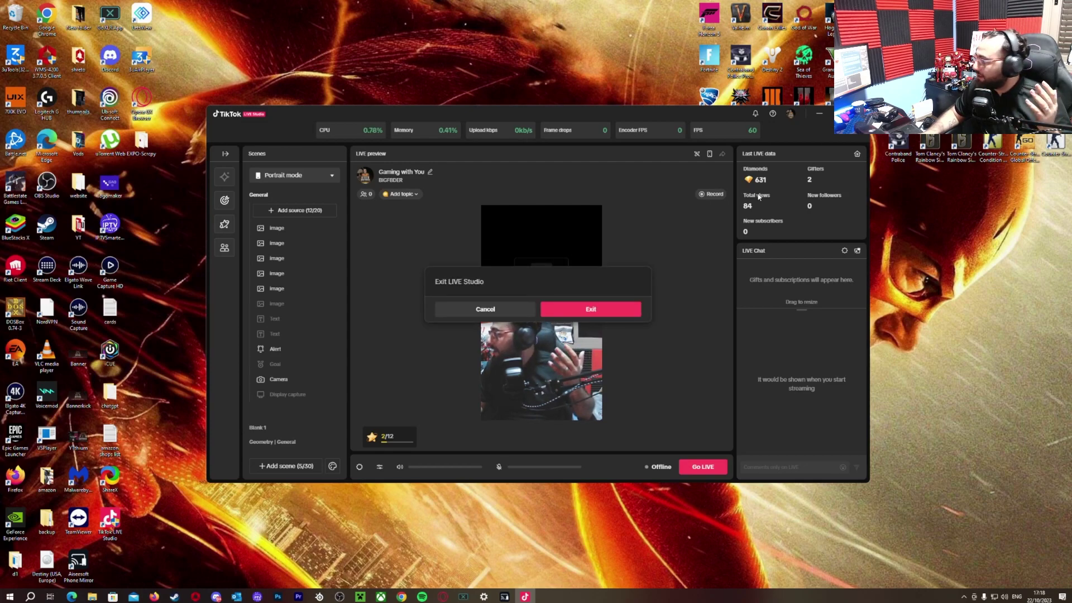
left_click(607, 314)
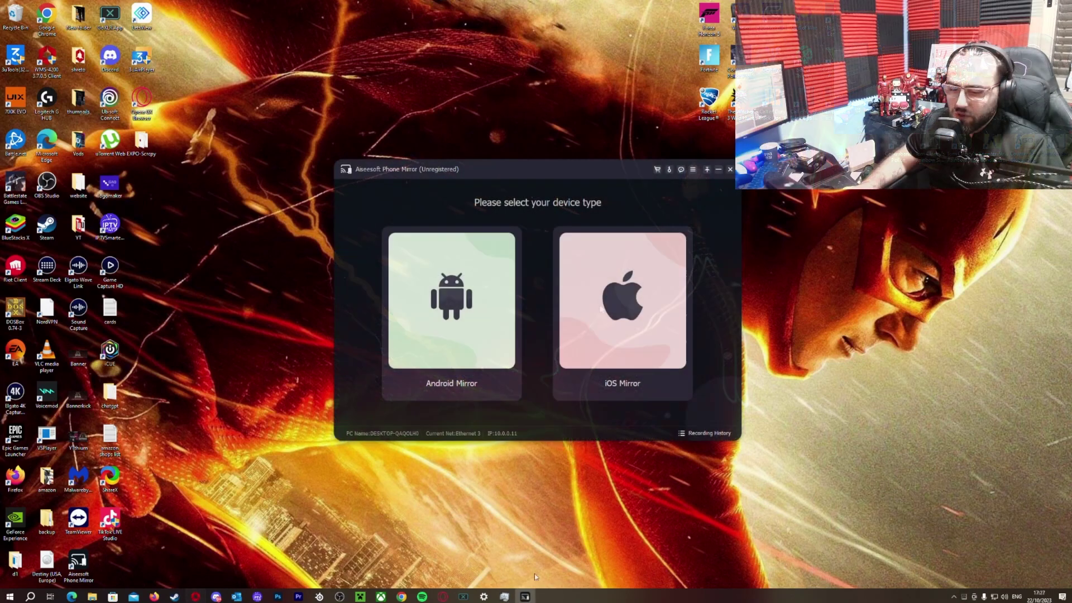
Step: Review Phone Mirror's iOS screen mirroring instructions, the Android USB debugging steps and the Android WiFi connection option
right_click(525, 596)
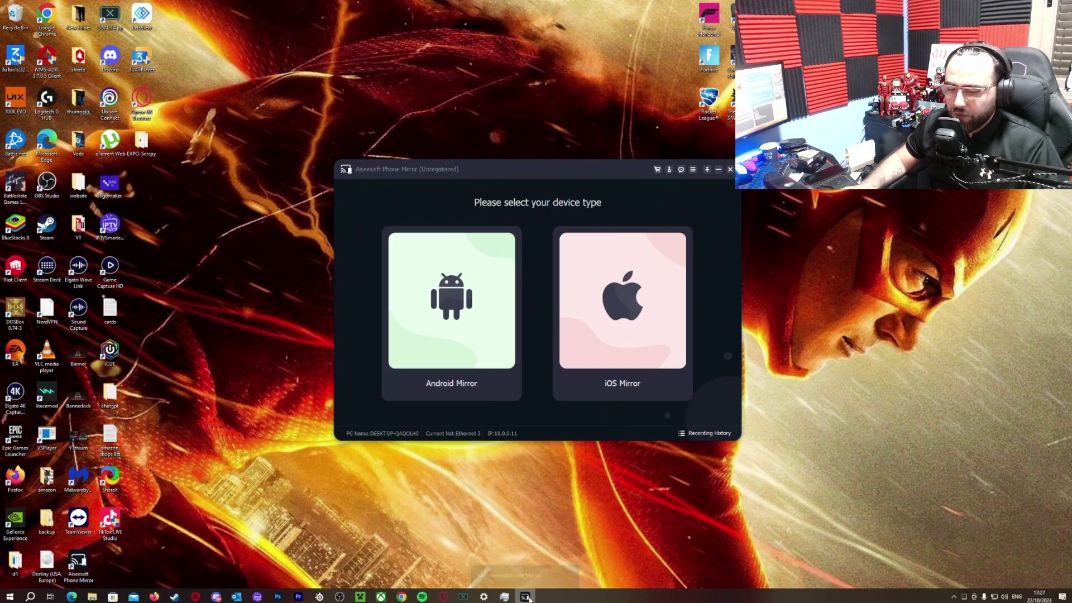
left_click(649, 521)
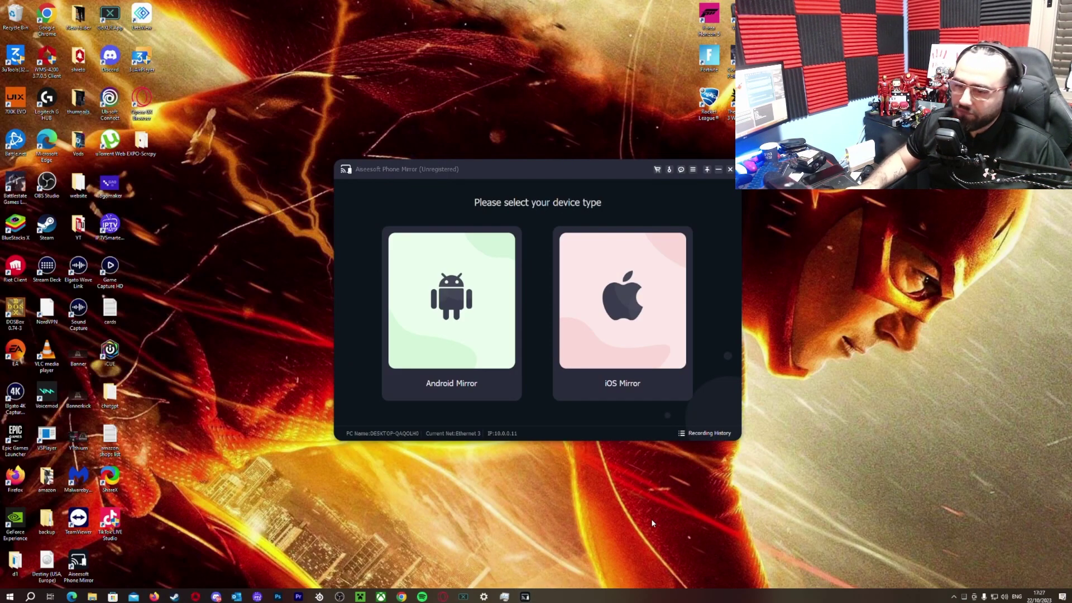
left_click(634, 331)
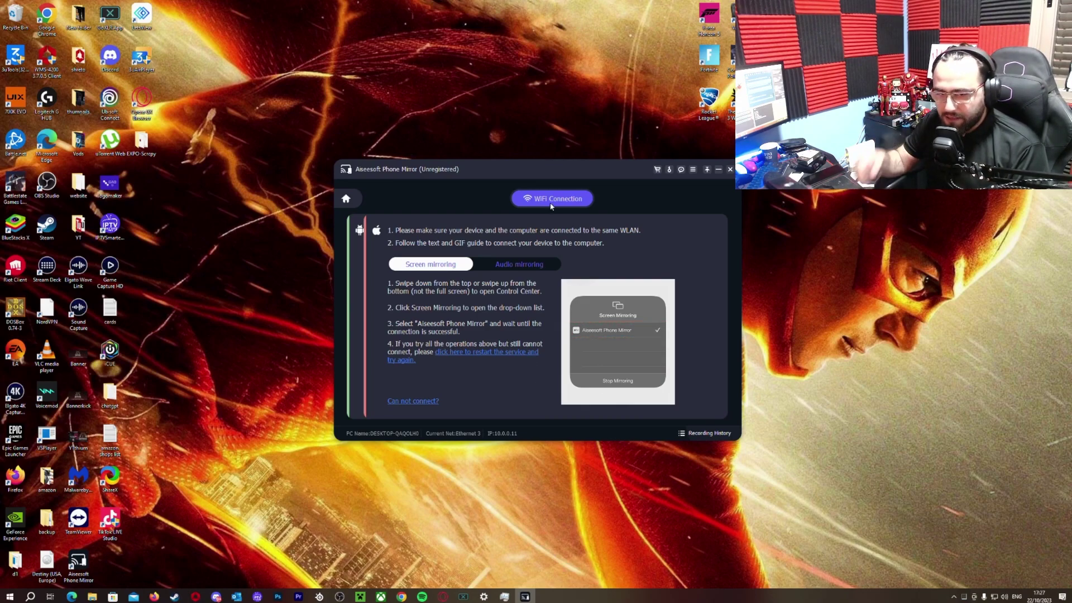
left_click(355, 237)
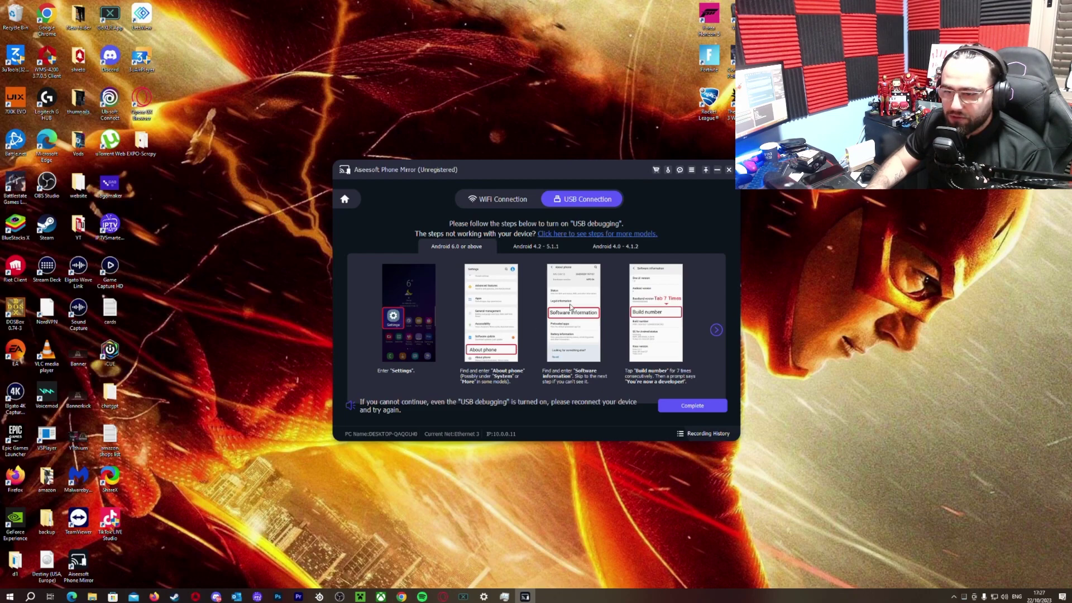
left_click(717, 332)
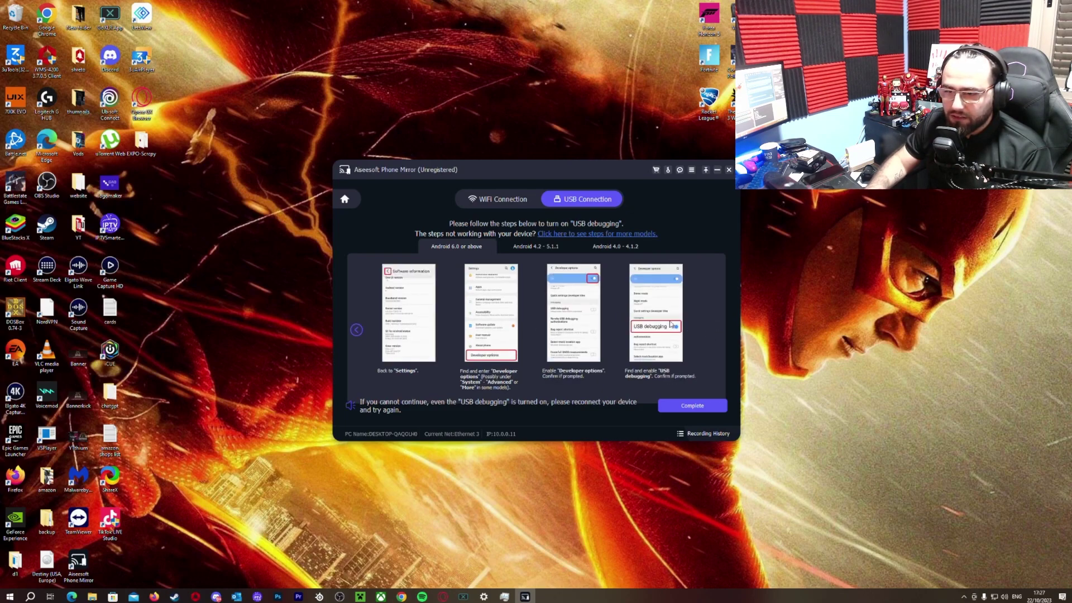
left_click(499, 200)
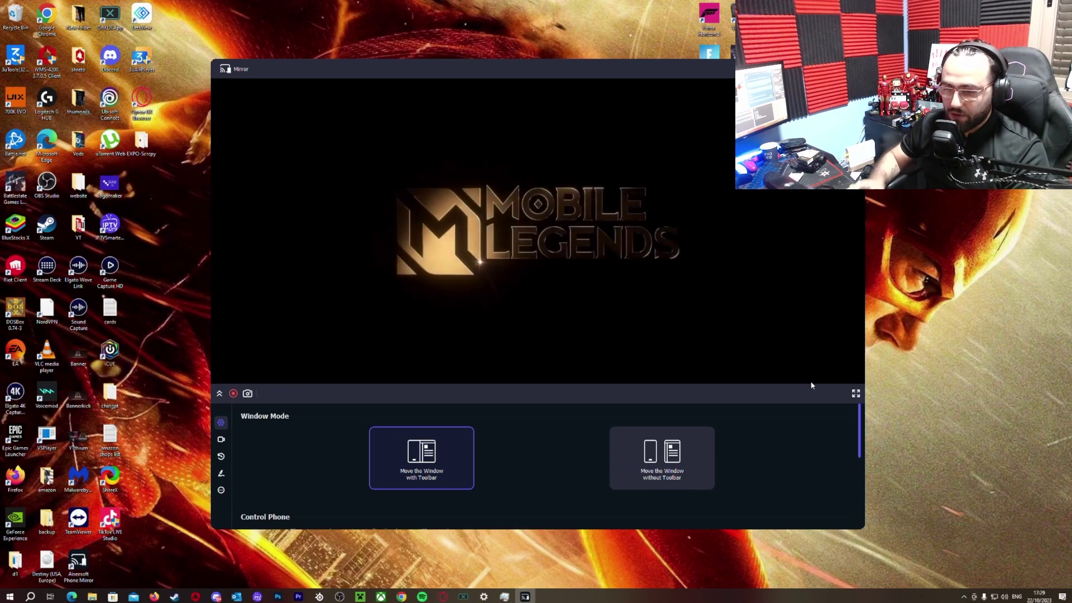
Step: Expand the mirrored Mobile Legends display to full screen
left_click(856, 393)
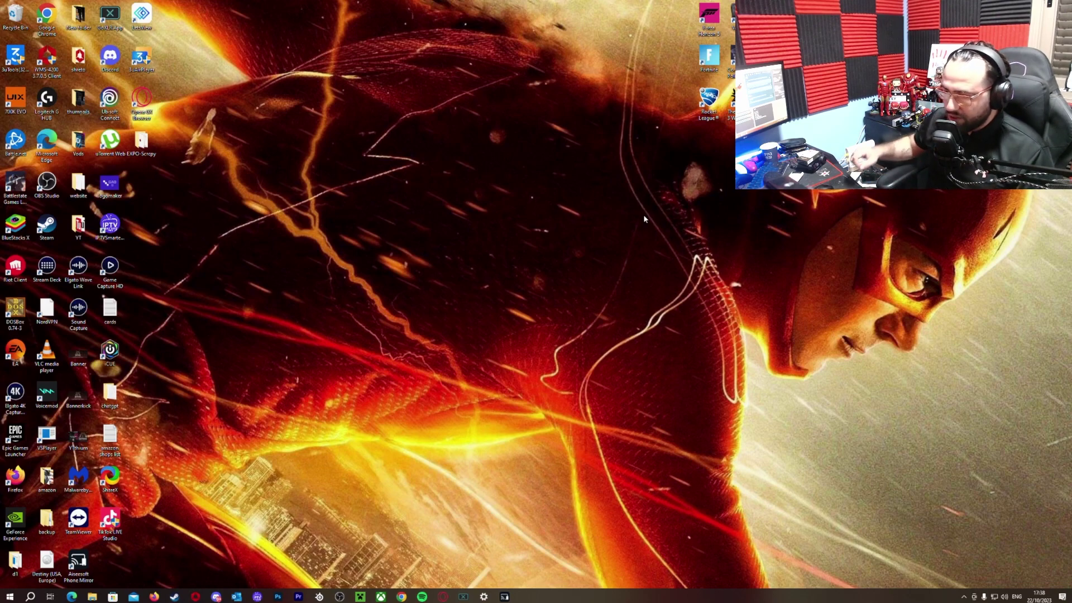
Step: End the adb (32 bit) background process in Task Manager and close Task Manager
right_click(529, 597)
left_click(546, 555)
key("ctrl+shift+Escape")
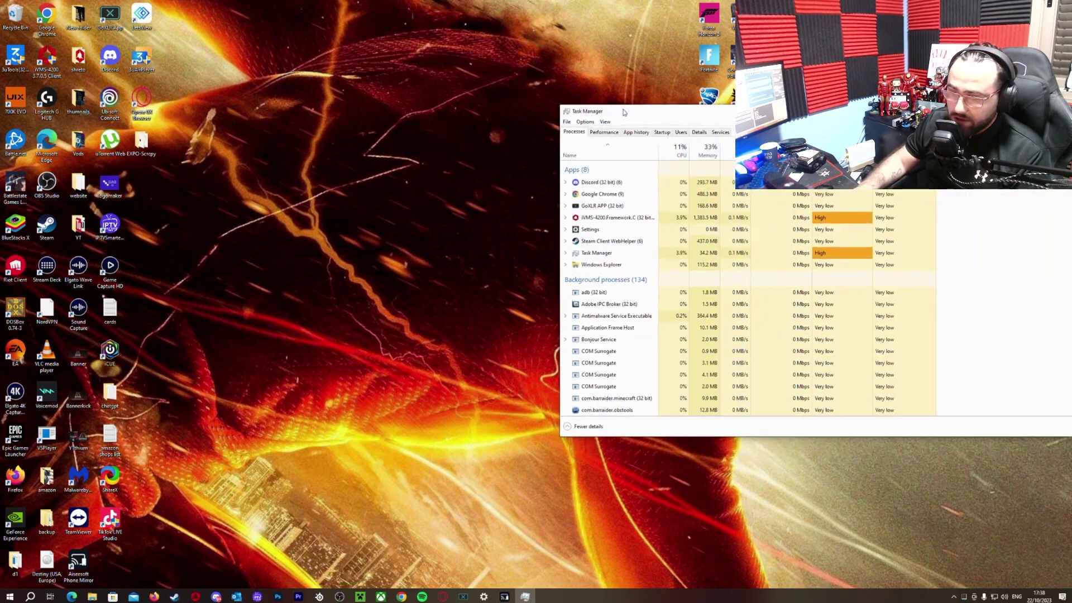
right_click(600, 299)
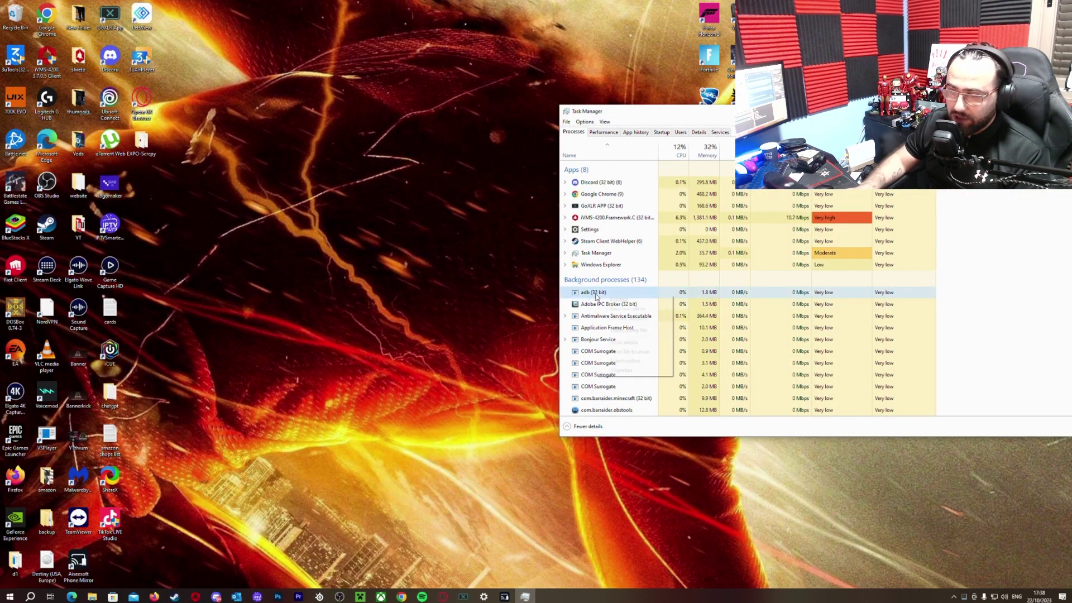
left_click(618, 302)
left_click_drag(950, 112, 644, 131)
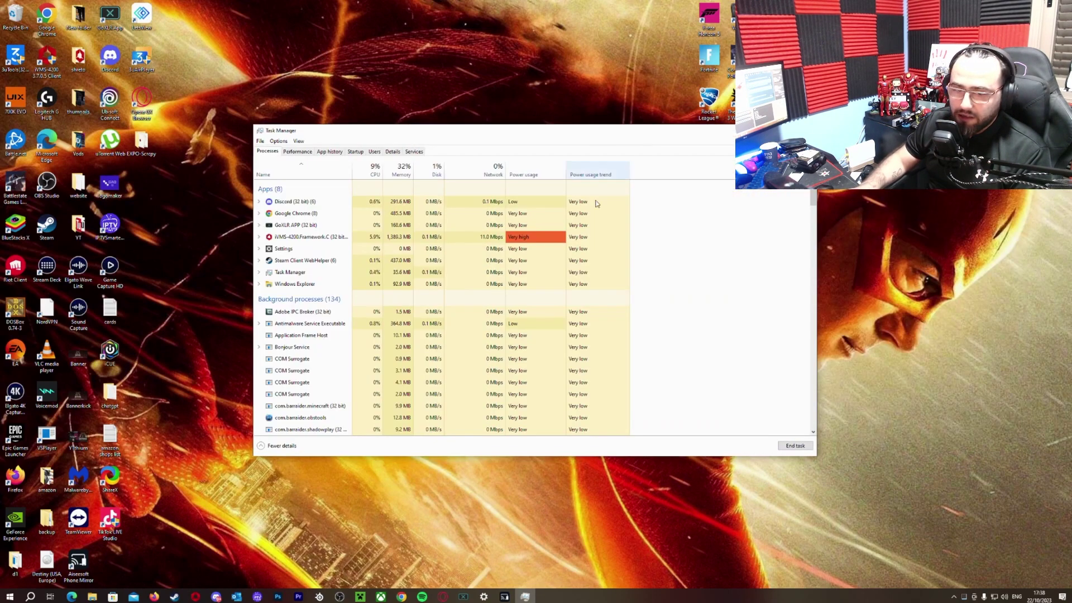
key("alt+F4")
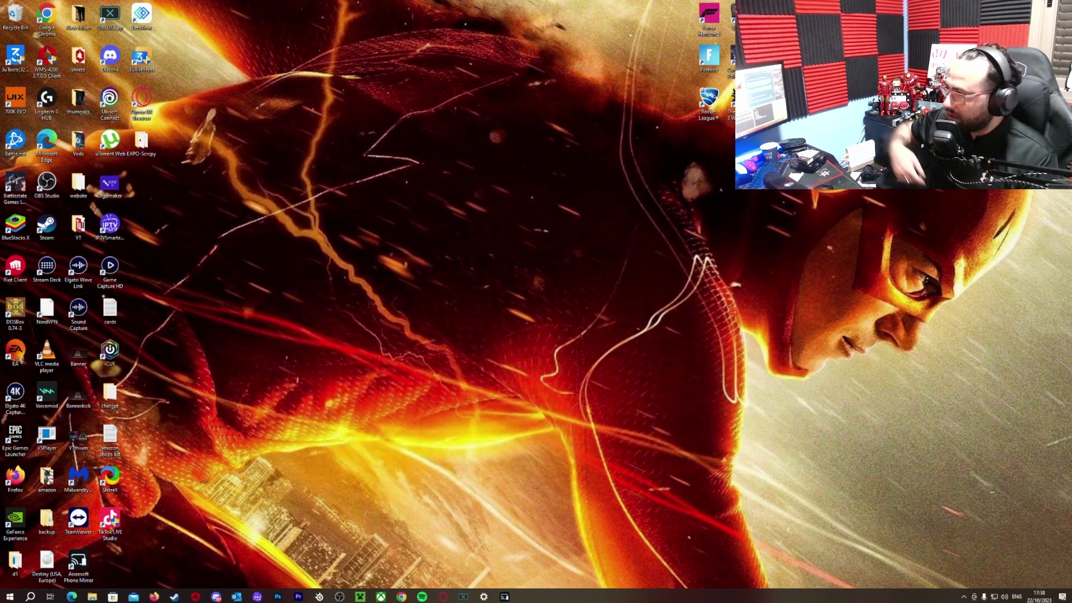